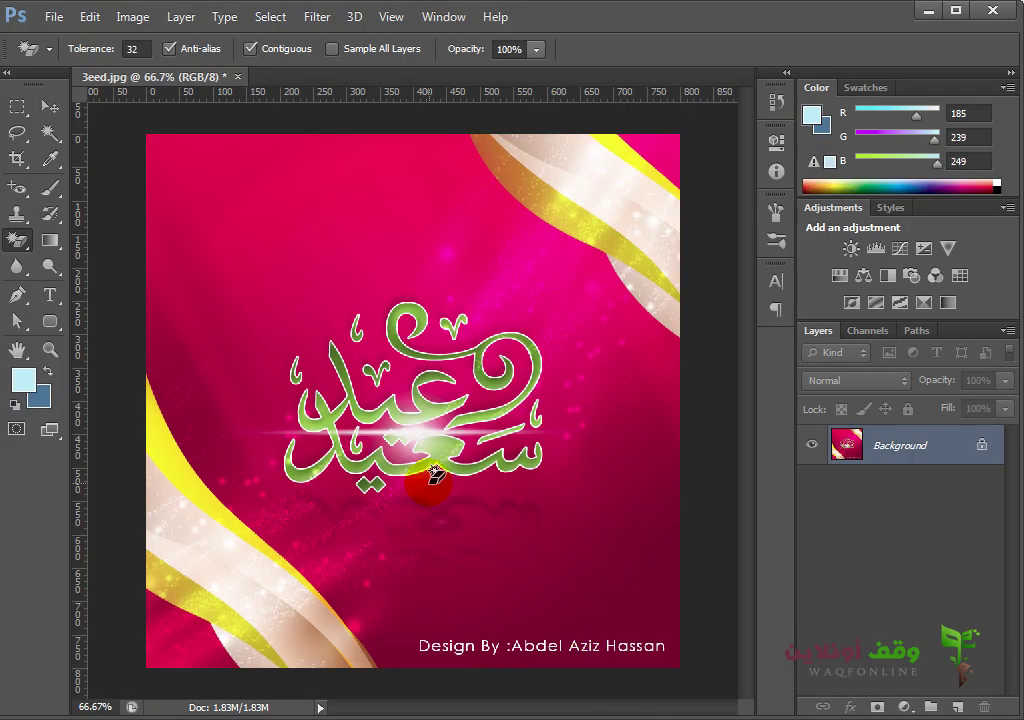
- Show the Eraser tool's flyout of eraser variants for the Eid greeting image
right_click(15, 242)
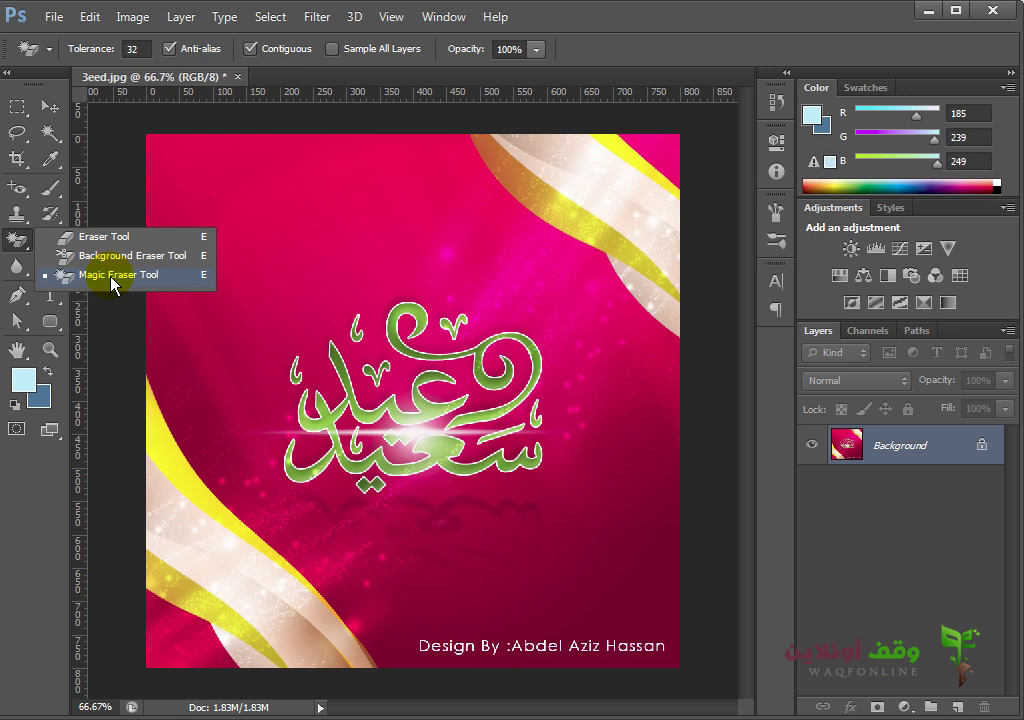
- Switch to the Magic Eraser and erase the top-left pink area to transparency
left_click(112, 279)
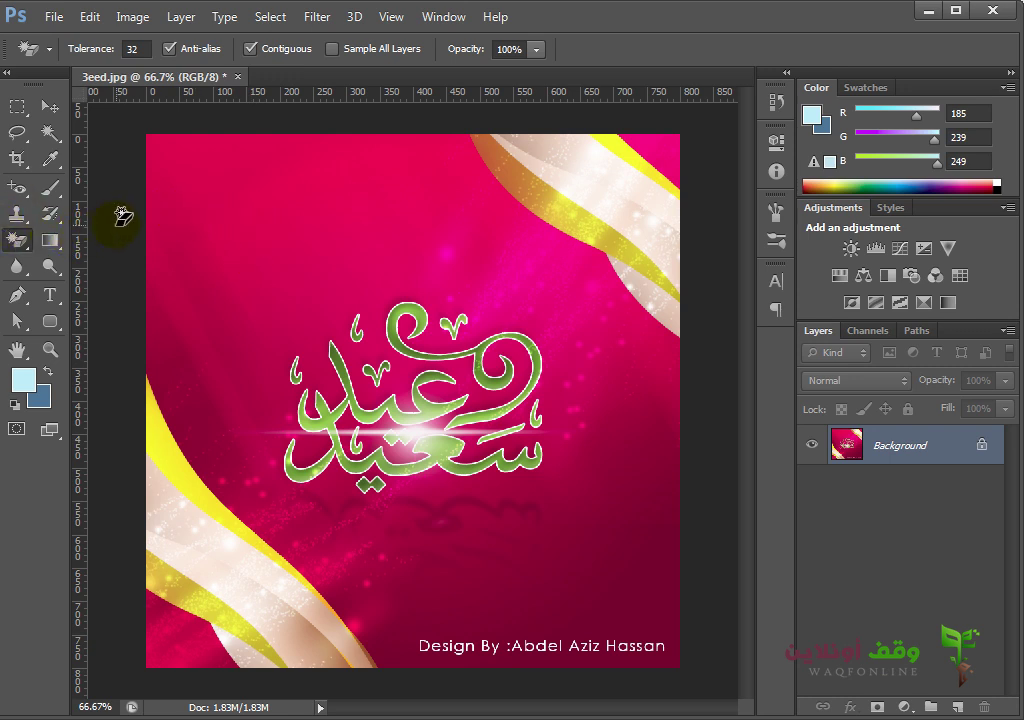
left_click(162, 152)
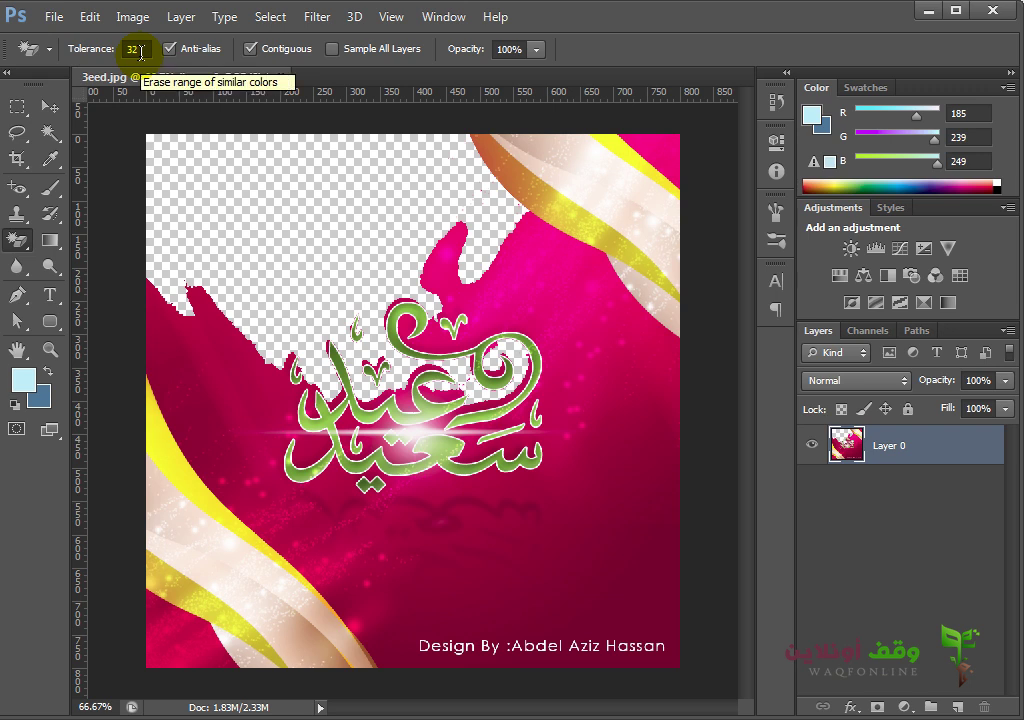
- Magic-erase the large pink area around the calligraphy and the maroon bottom-right area
left_click(139, 48)
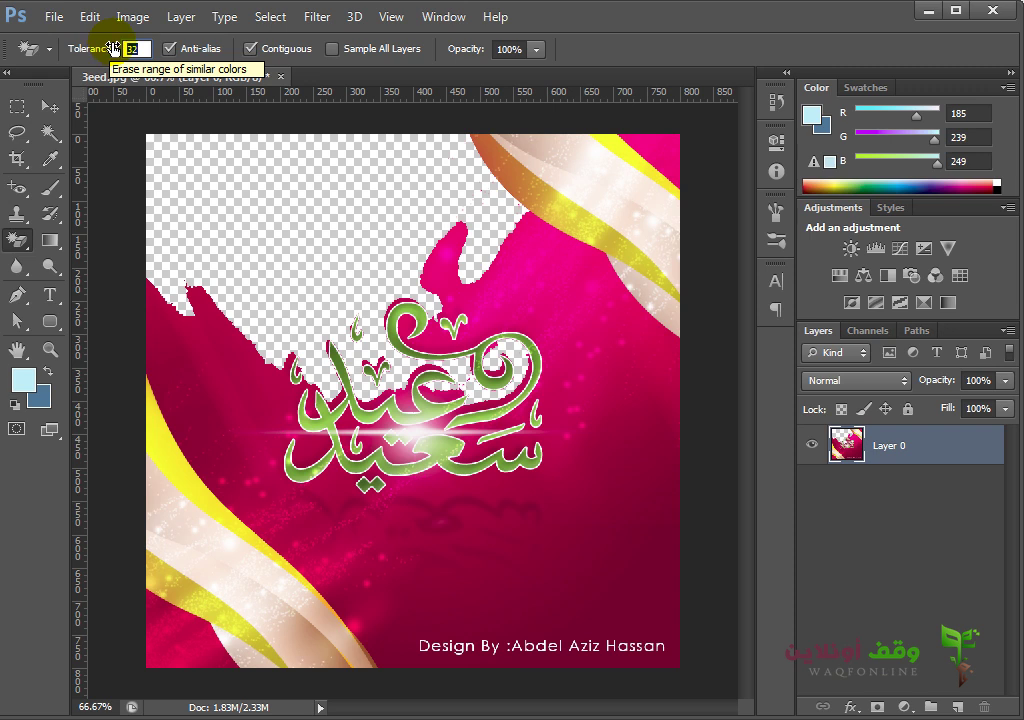
left_click(185, 303)
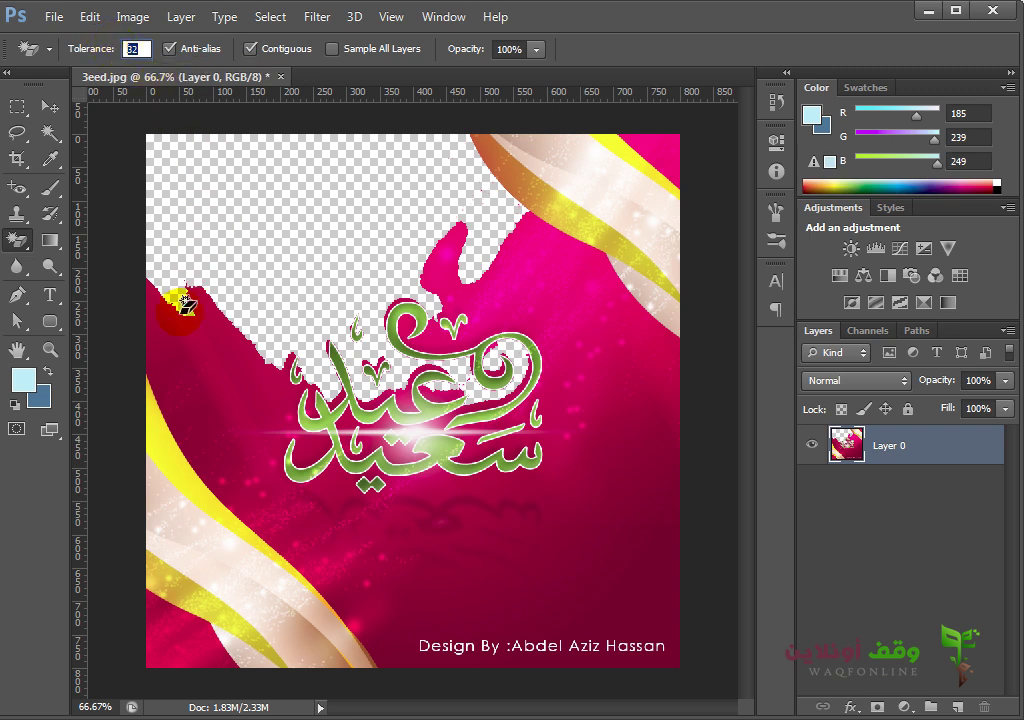
left_click(174, 334)
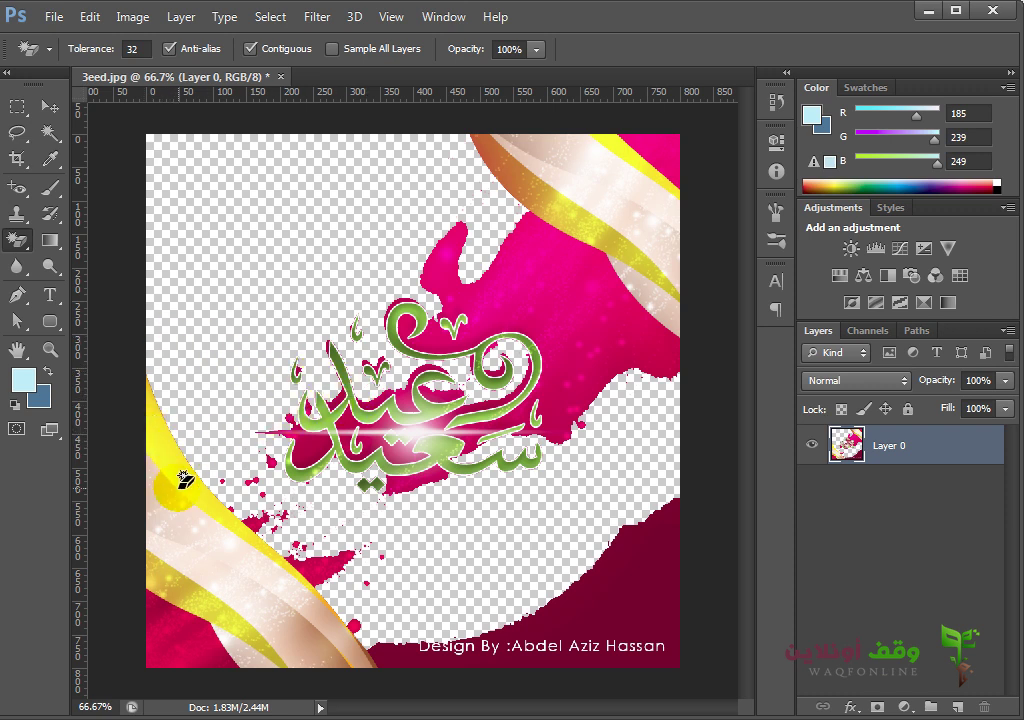
left_click(546, 317)
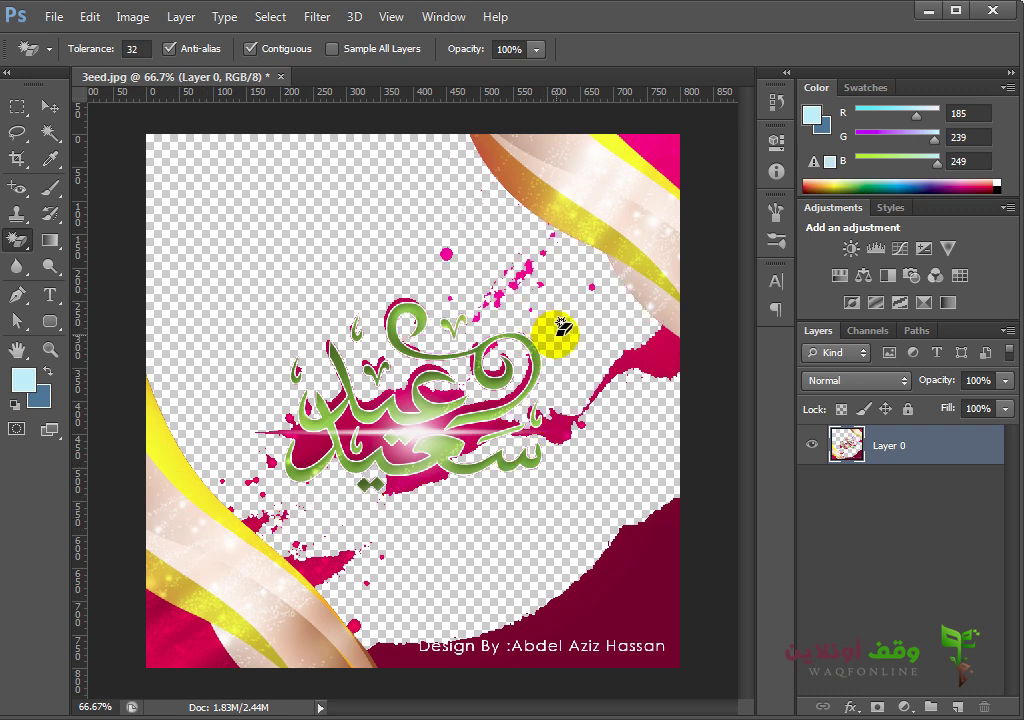
left_click(622, 548)
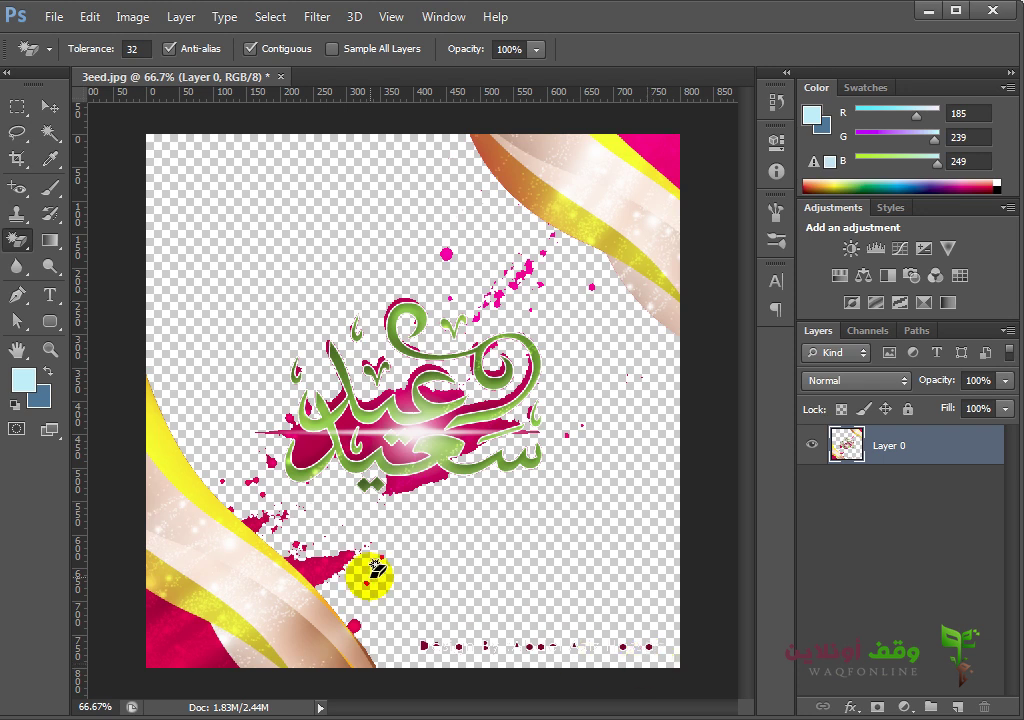
- Erase the pink splash by the lower ribbon and the small dot, then undo the dot erase
left_click(343, 555)
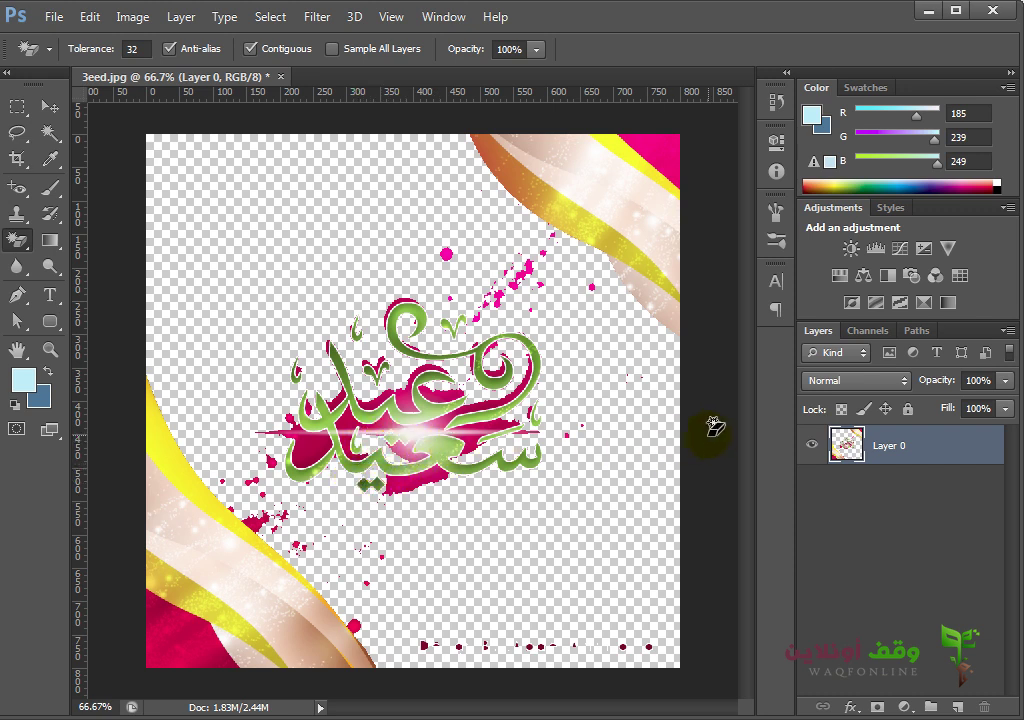
left_click(446, 254)
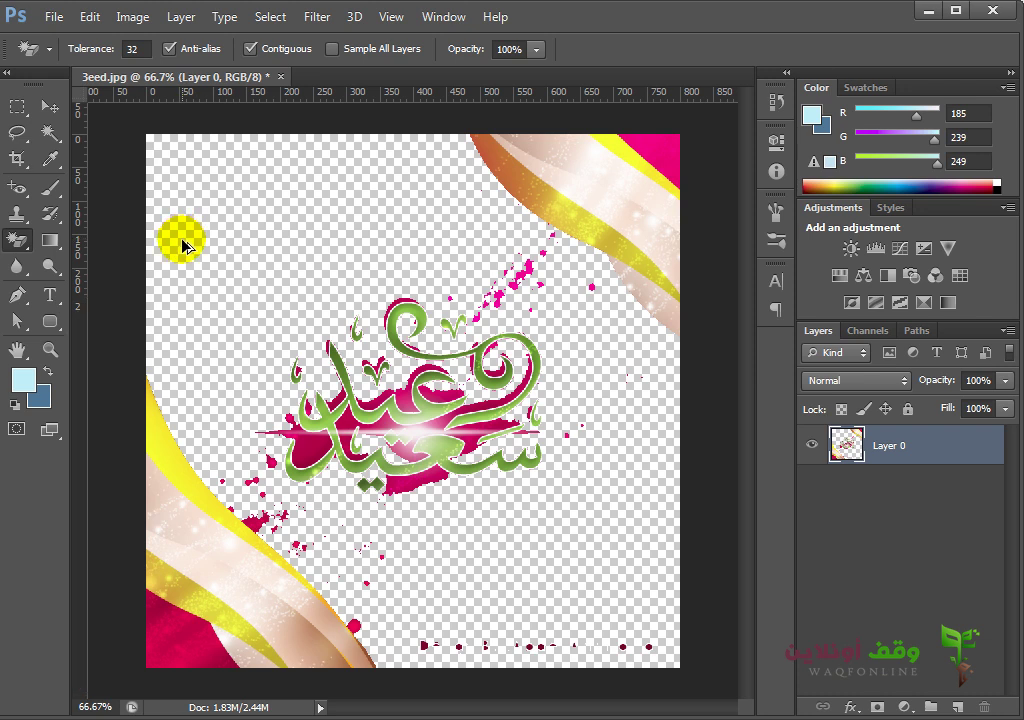
key("ctrl+z")
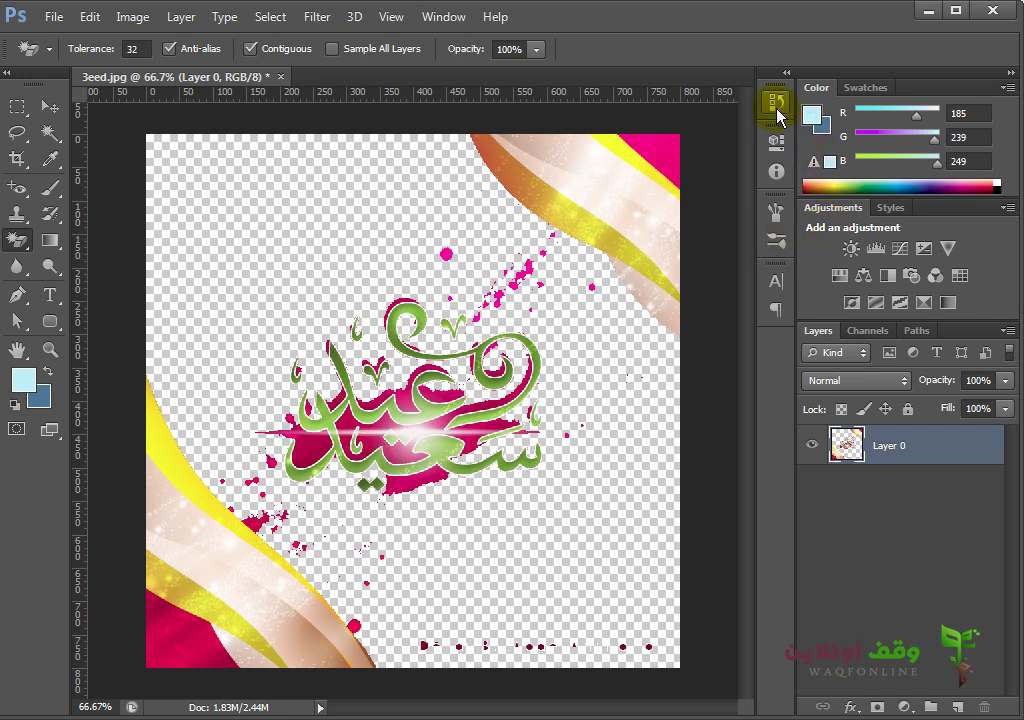
- Revert the image to its original opened state in History and set Tolerance to 100
left_click(776, 102)
left_click_drag(738, 171, 738, 110)
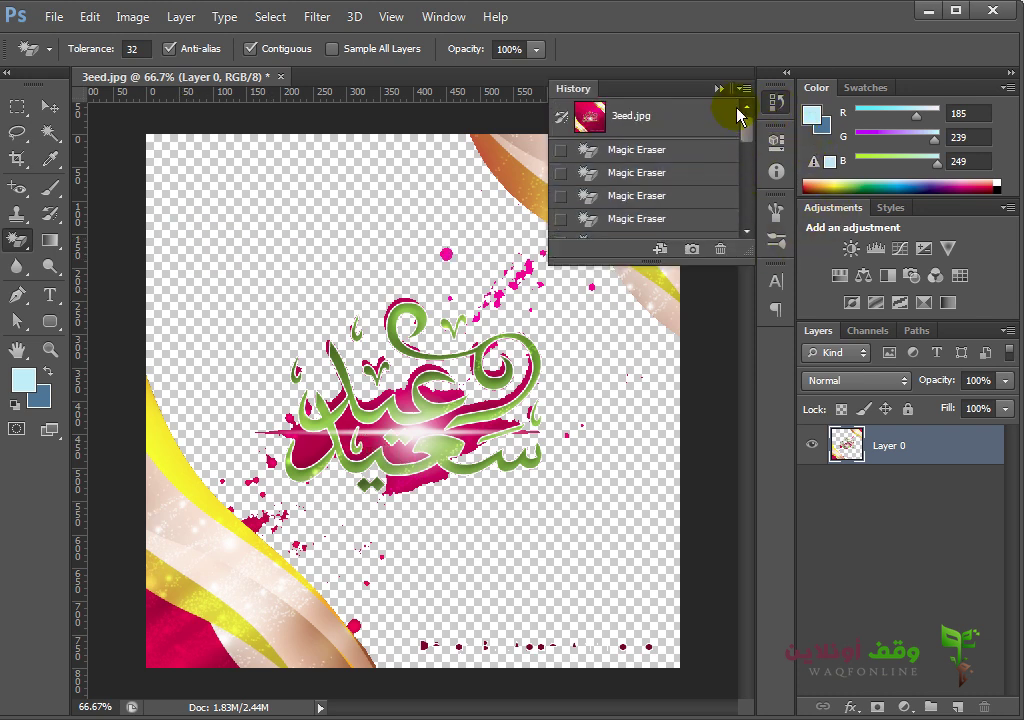
left_click(707, 120)
left_click(776, 102)
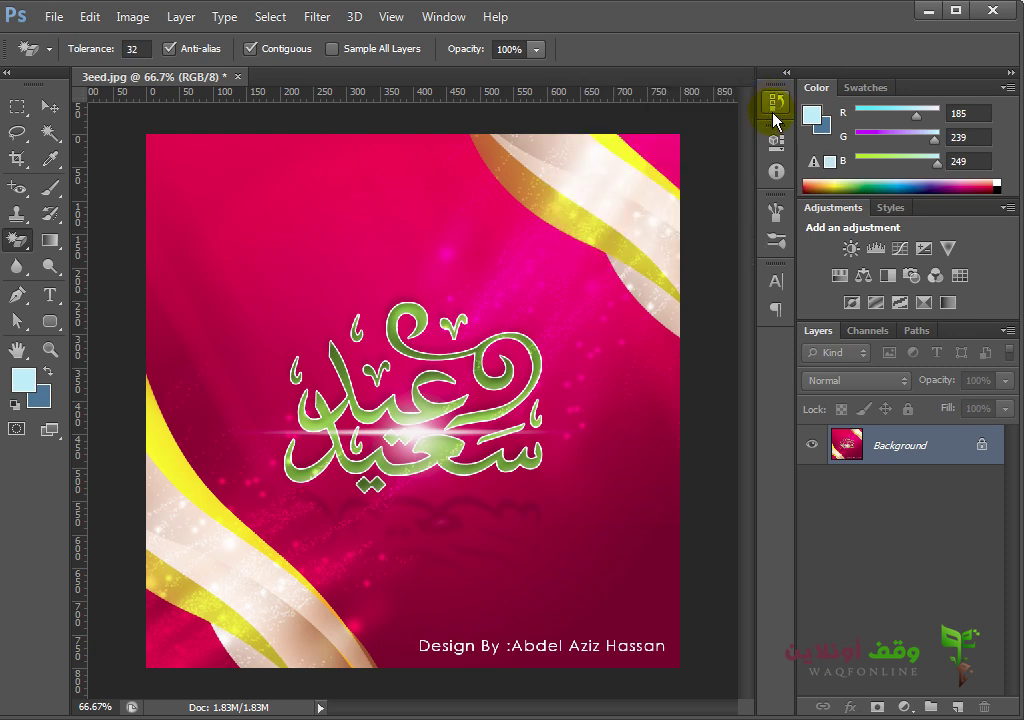
left_click(146, 46)
left_click(73, 57)
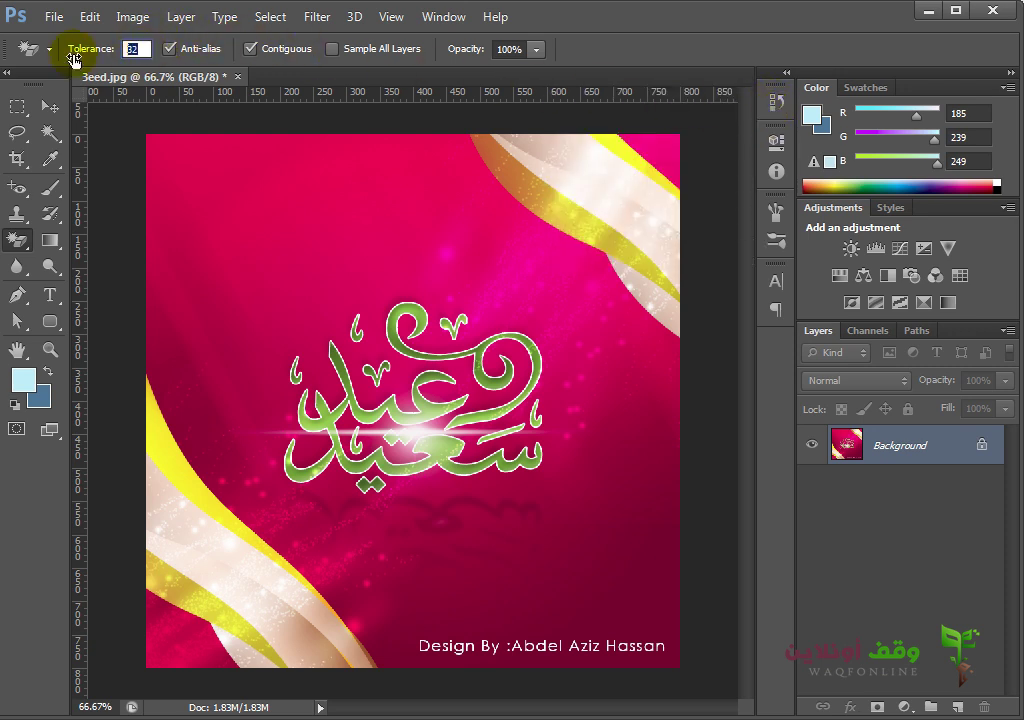
type("100")
- At tolerance 100, erase the pink background, dark red corner, magenta fill and green calligraphy
left_click(224, 163)
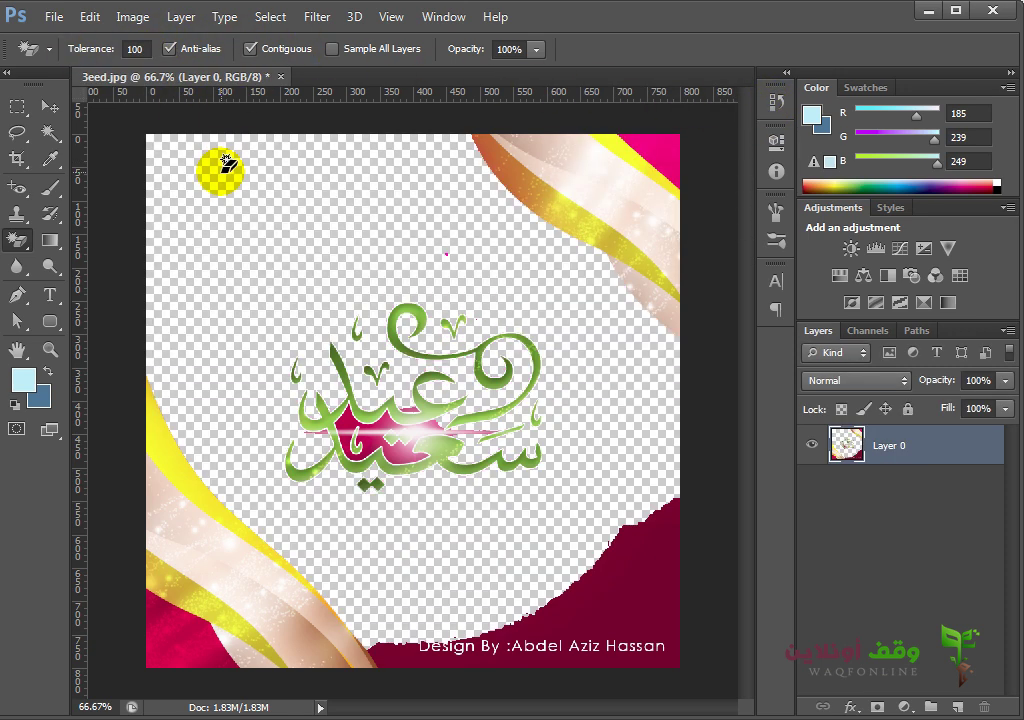
left_click(656, 586)
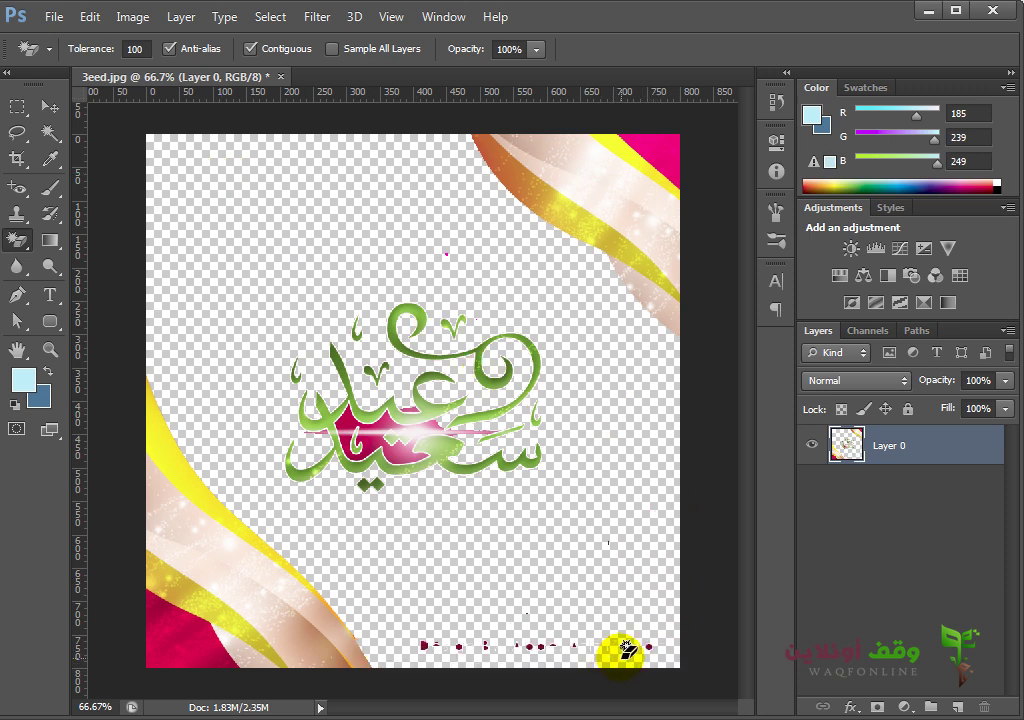
left_click(355, 432)
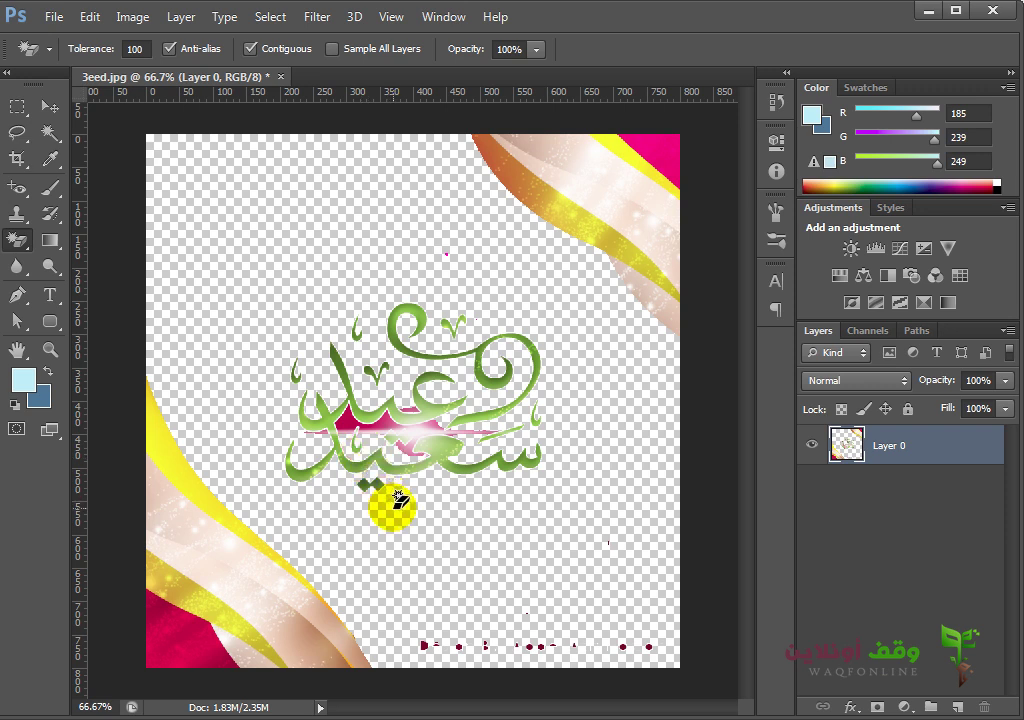
left_click(356, 421)
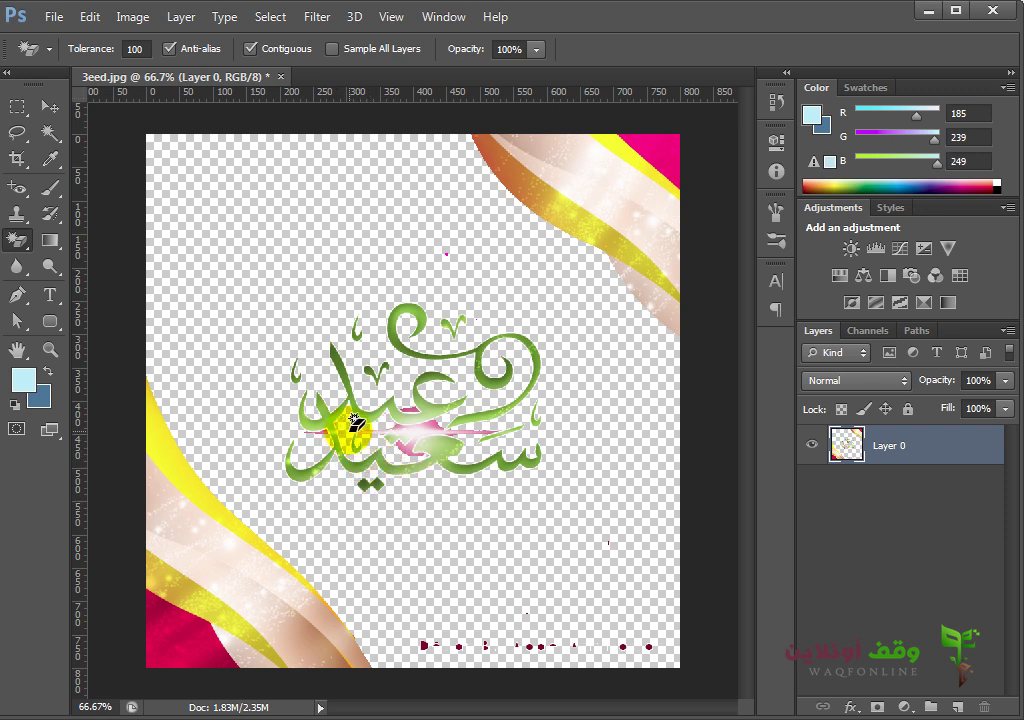
left_click(411, 455)
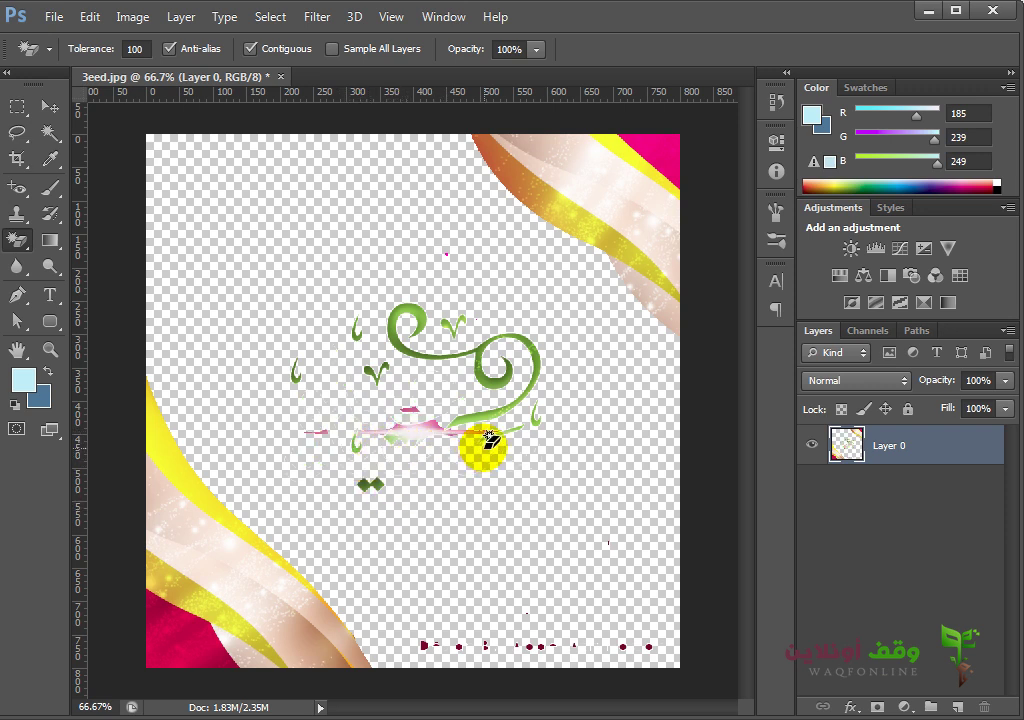
left_click(537, 356)
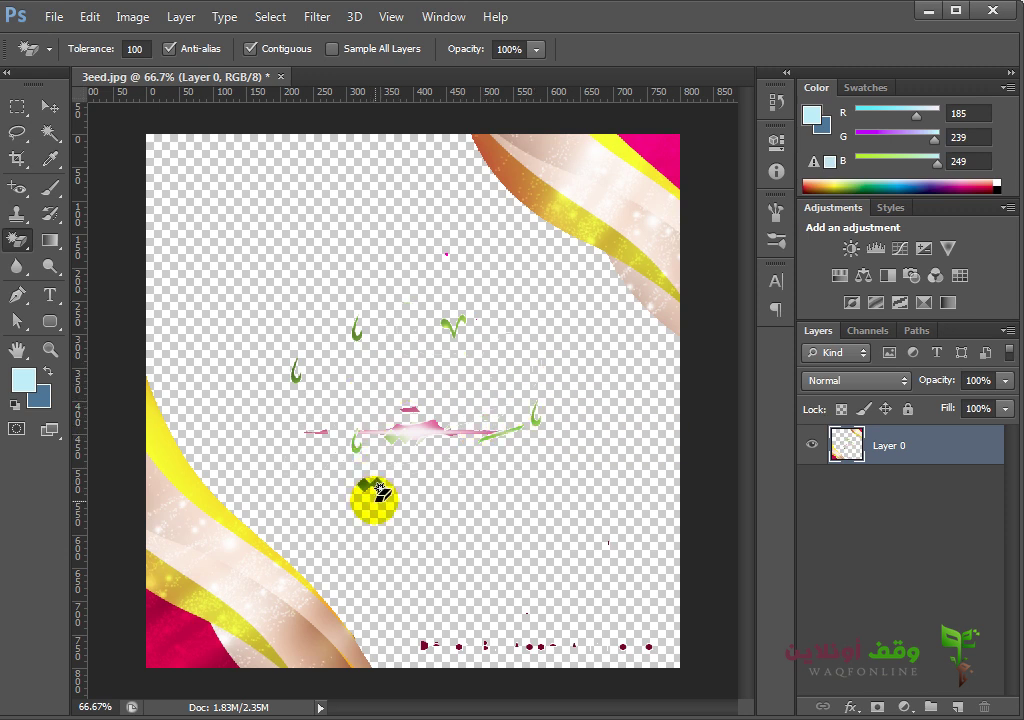
left_click(430, 434)
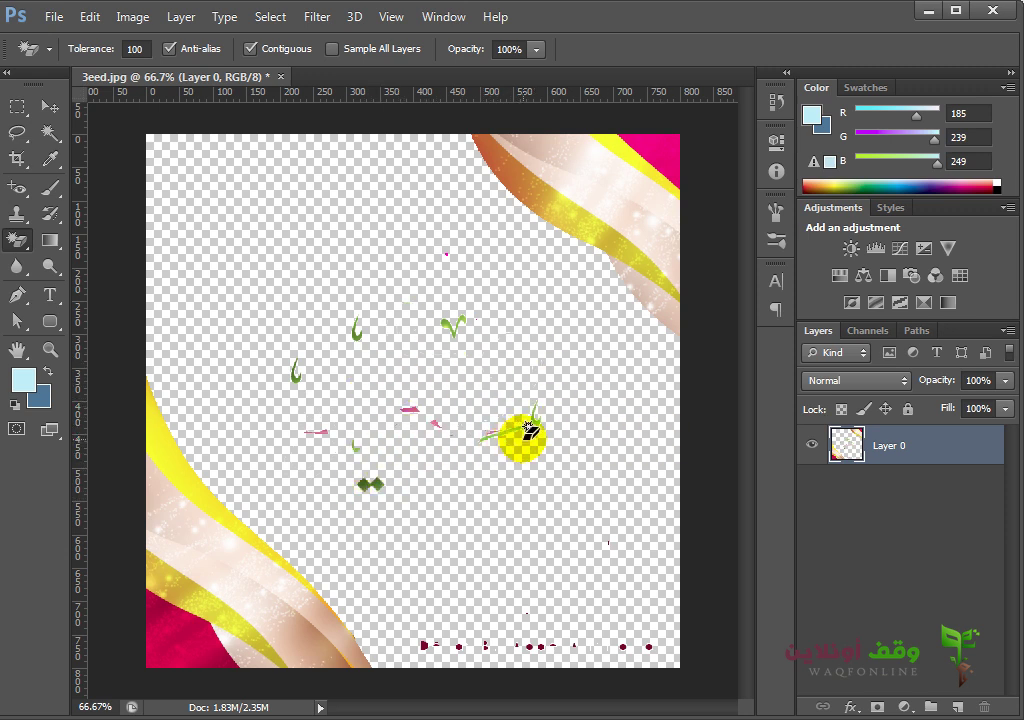
left_click(535, 414)
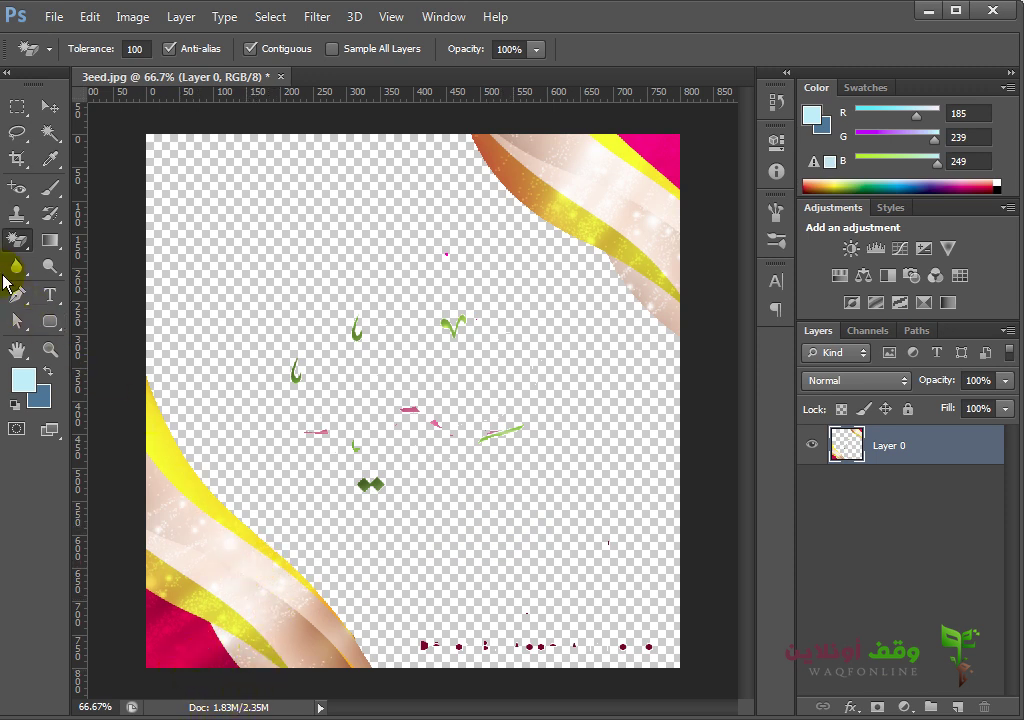
- Reselect the Magic Eraser Tool and set its tolerance to 255
right_click(18, 243)
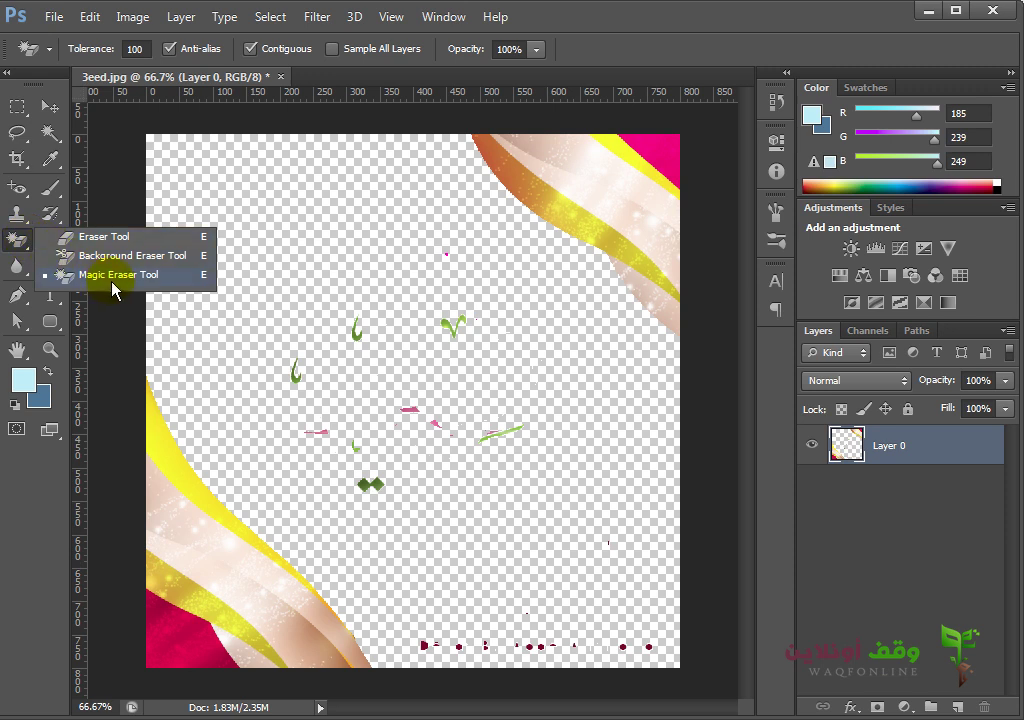
left_click(122, 276)
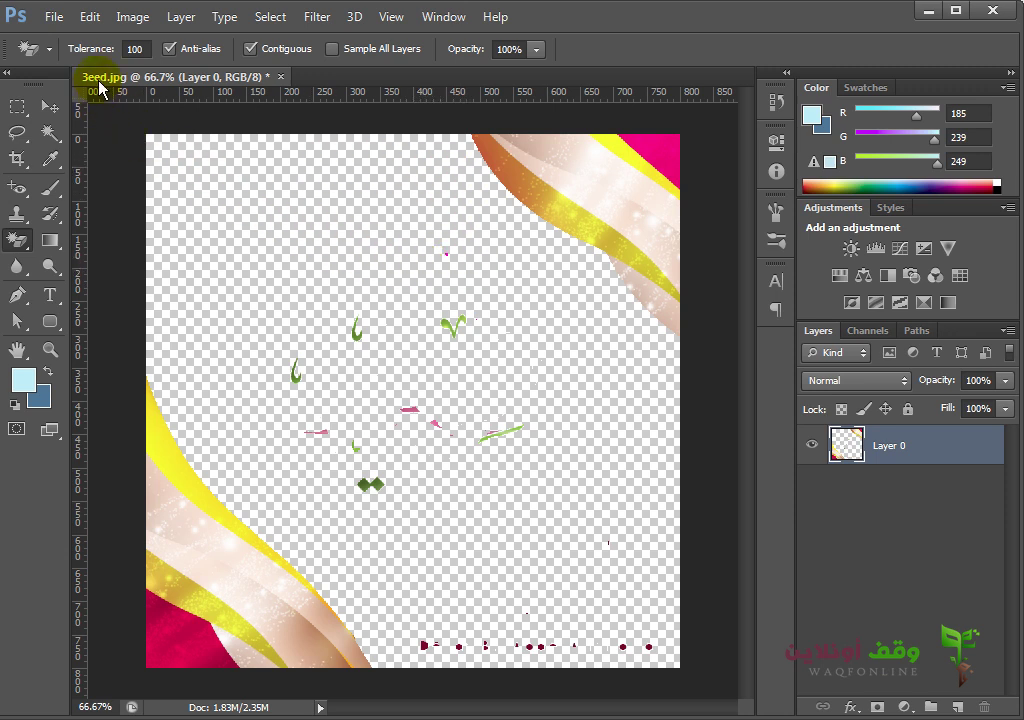
mouse_move(105, 53)
left_mouse_down()
mouse_move(91, 53)
mouse_move(425, 149)
left_mouse_up()
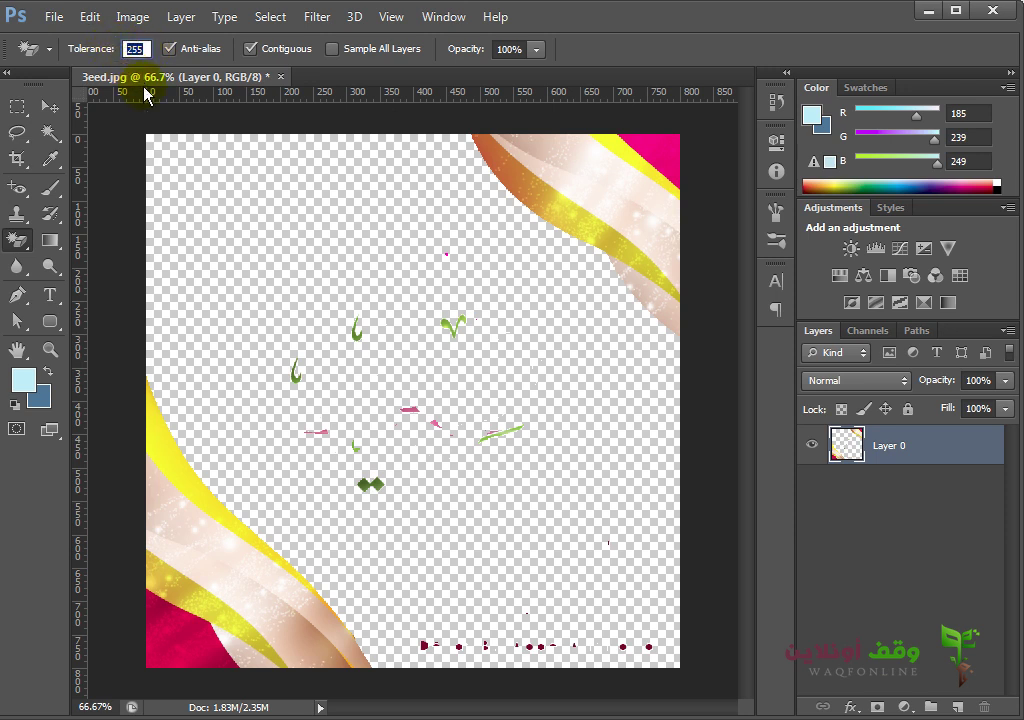
- Revert the image to the original 3eed.jpg snapshot in History
left_click(778, 102)
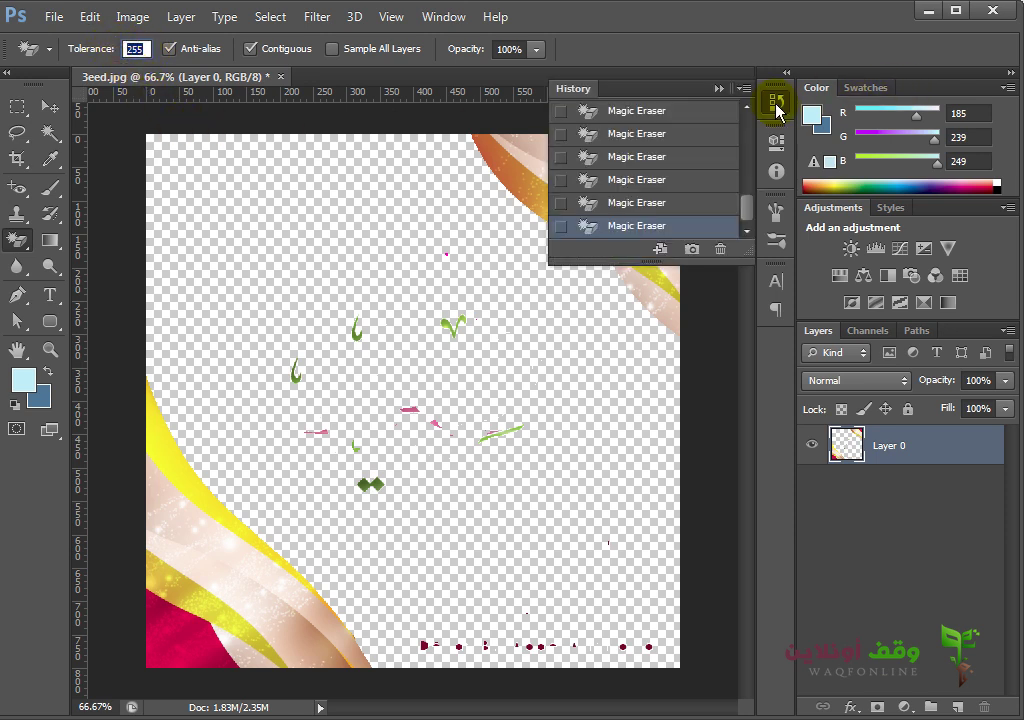
scroll(740, 145, "up", 5)
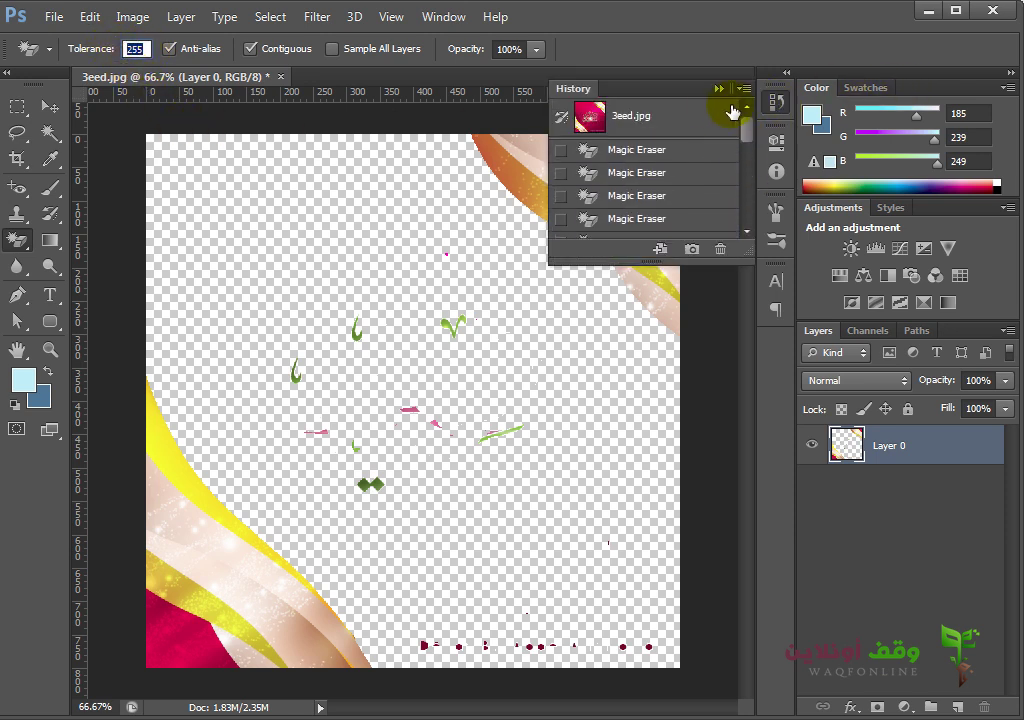
left_click(726, 110)
left_click(776, 103)
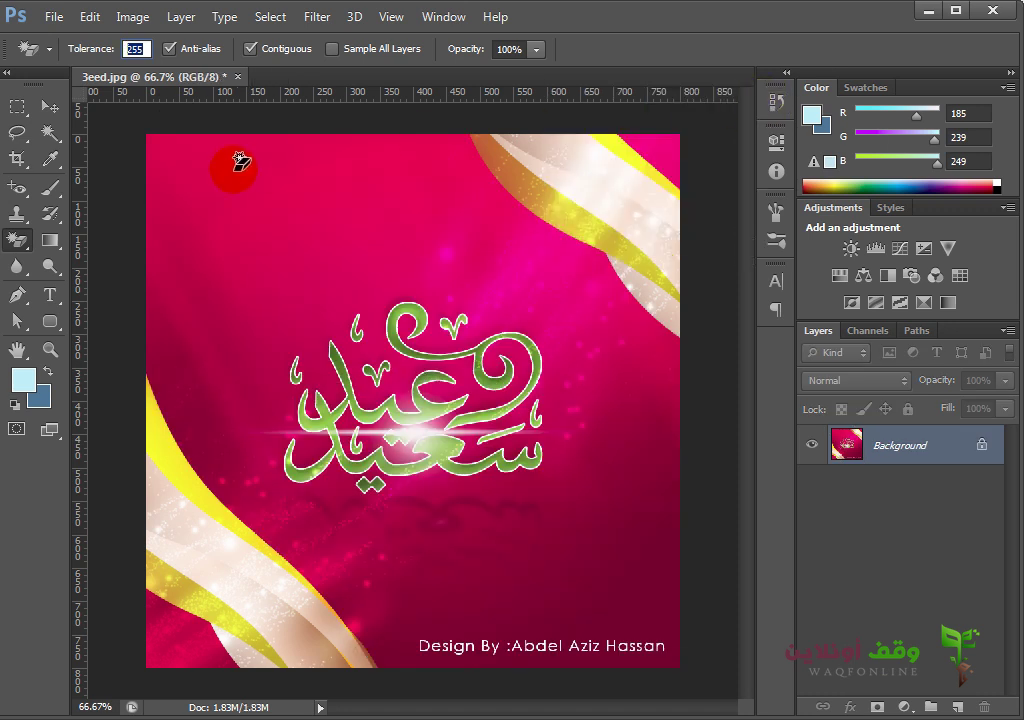
- Erase the pink background at tolerance 255, then revert to the 3eed.jpg snapshot
left_click(158, 148)
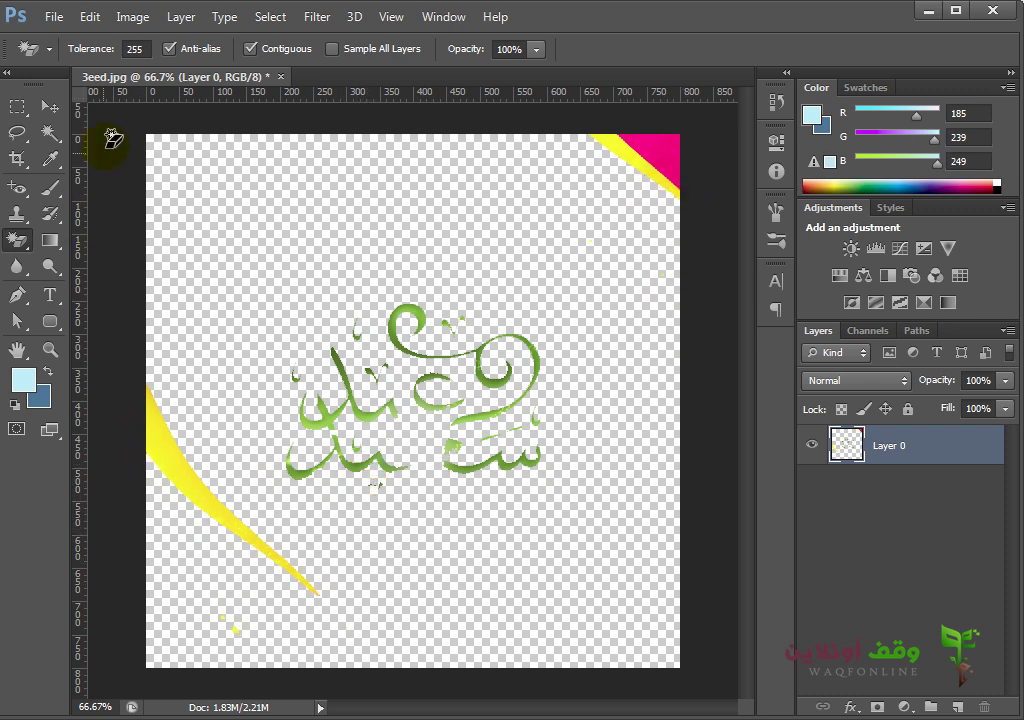
left_click(135, 48)
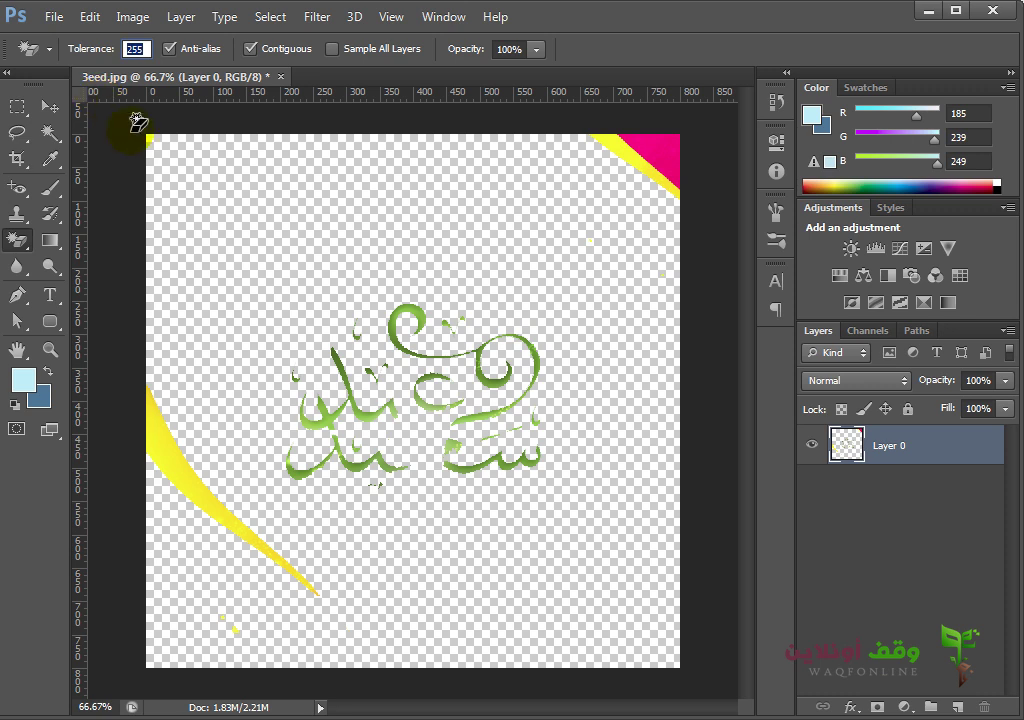
left_click(775, 102)
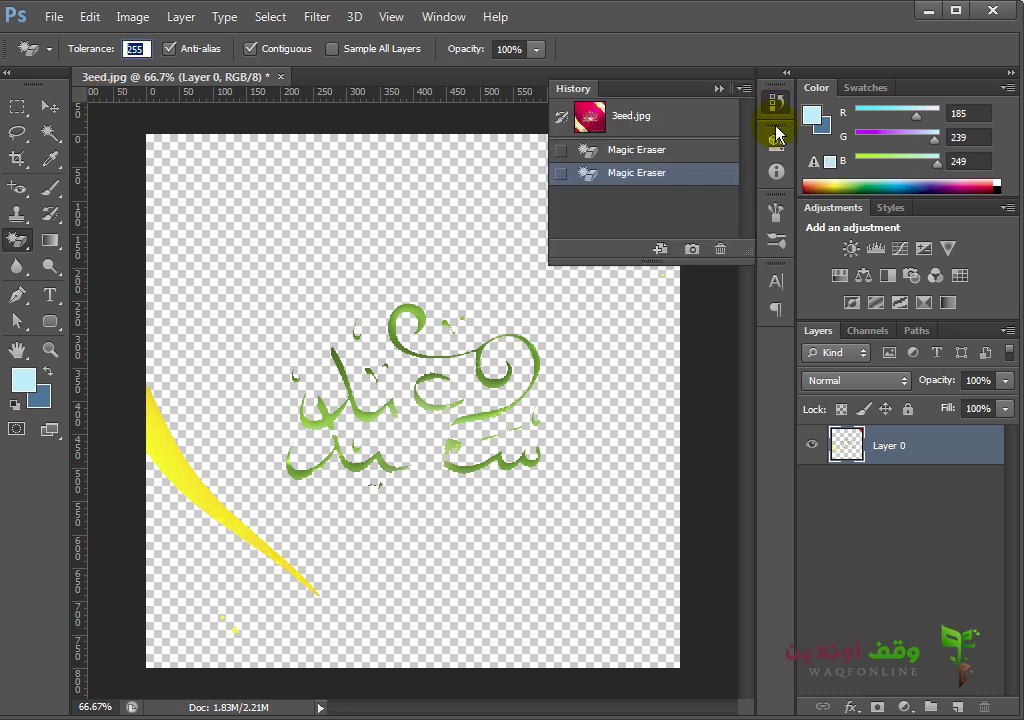
left_click(672, 128)
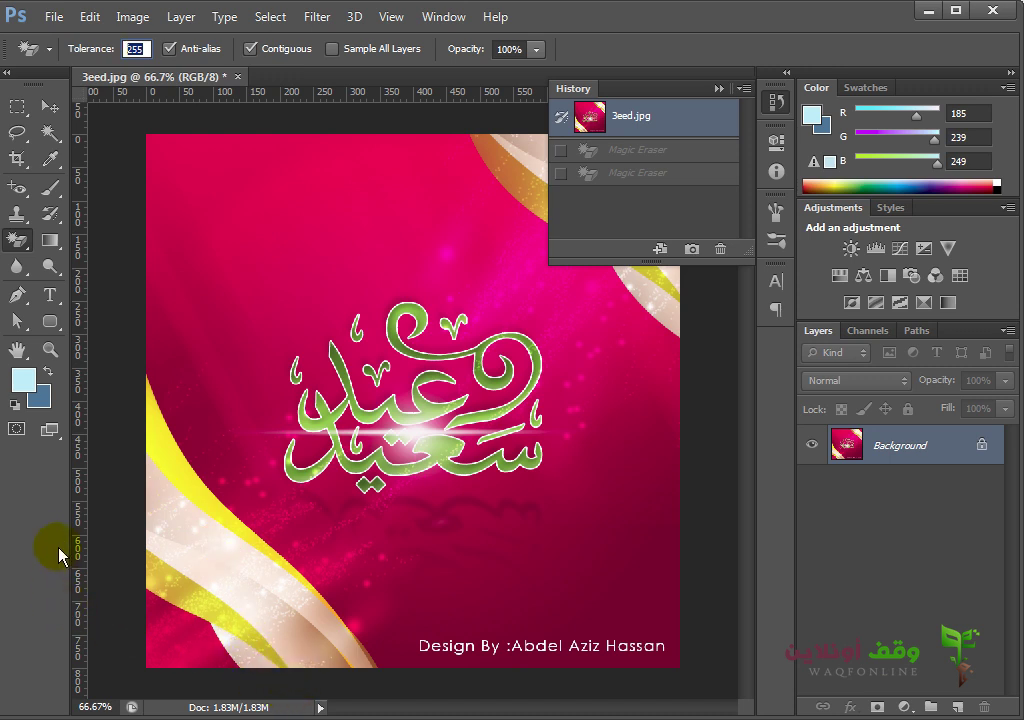
- Sample the yellow, pale and crimson image colours in the foreground Color Picker, then cancel
left_click(23, 380)
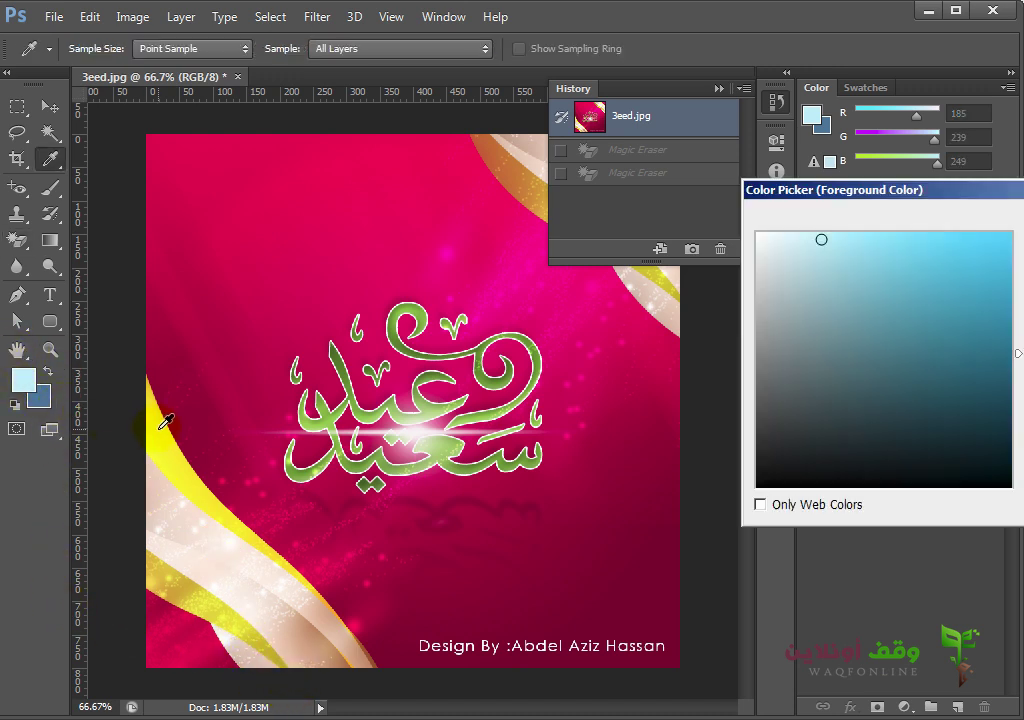
left_click(166, 422)
left_click_drag(872, 190, 548, 195)
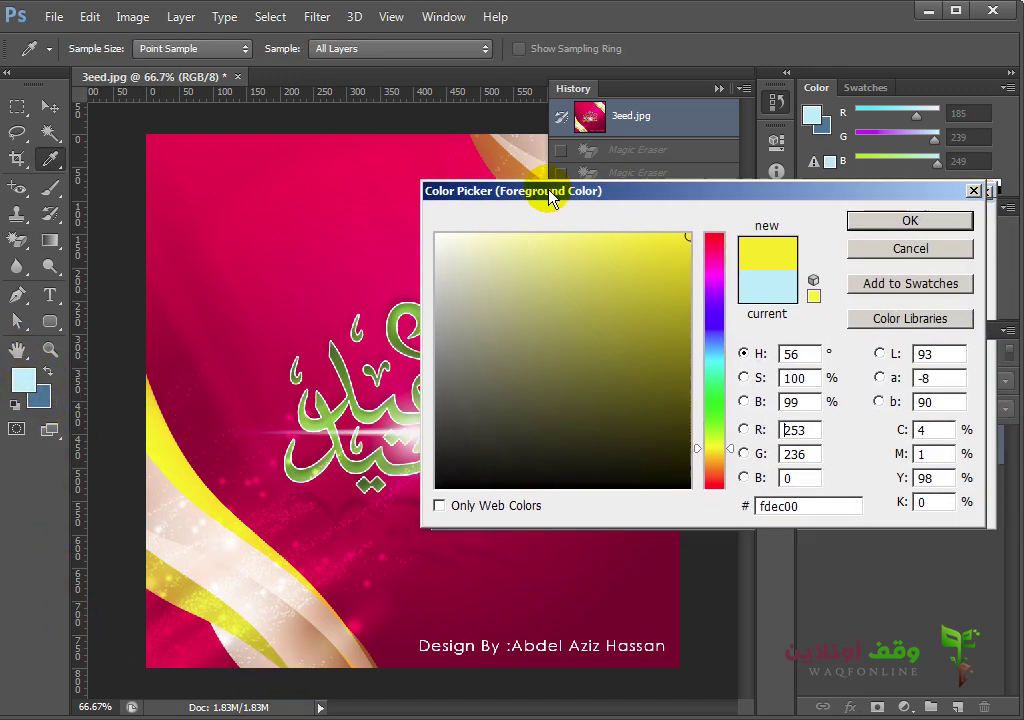
mouse_move(777, 427)
left_mouse_down()
mouse_move(812, 427)
mouse_move(776, 451)
left_mouse_up()
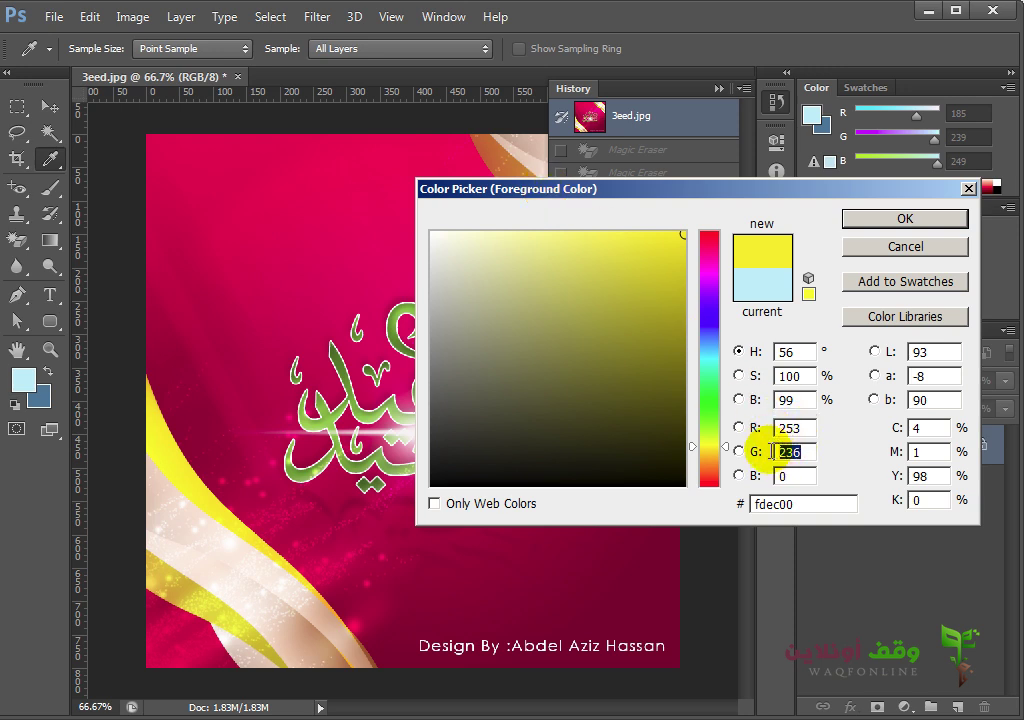
double_click(780, 428)
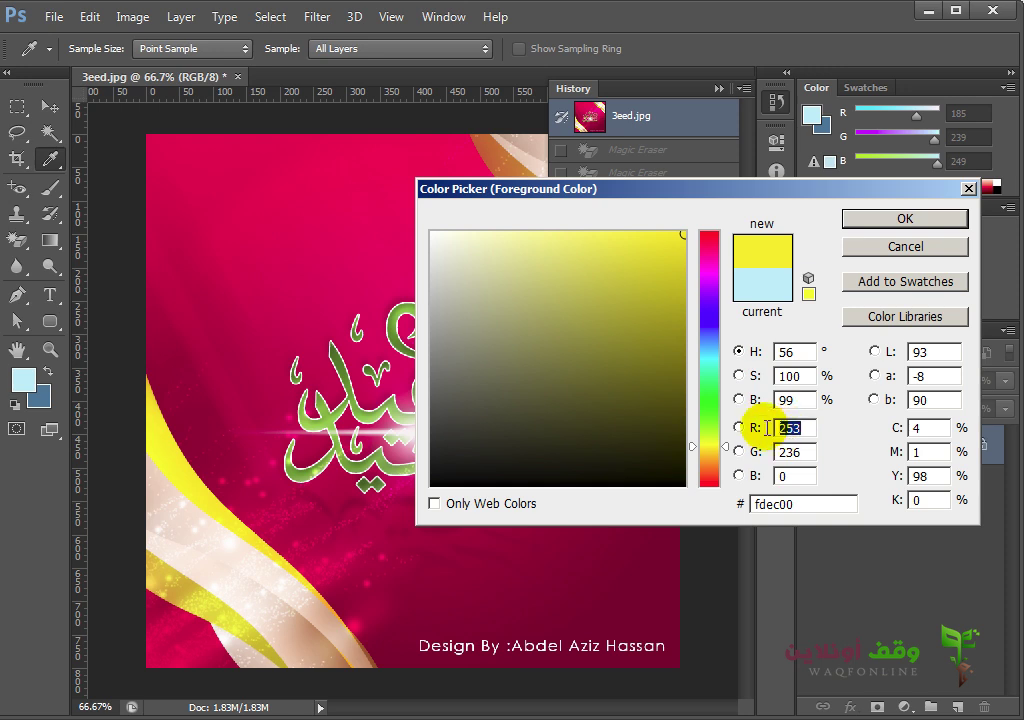
left_click(167, 444)
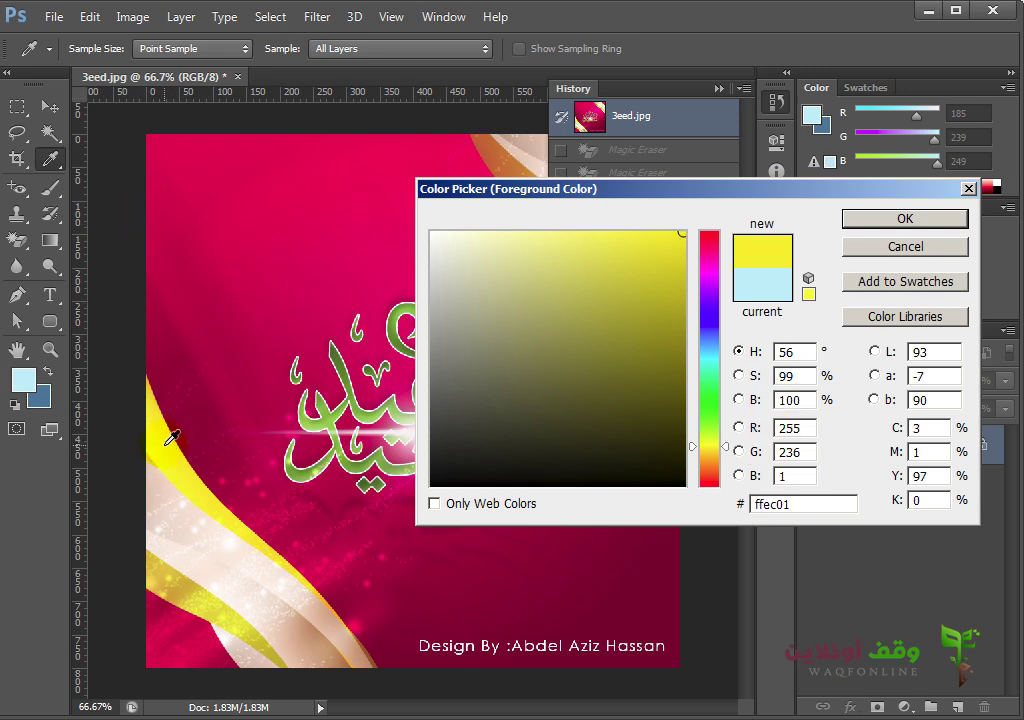
left_click(176, 496)
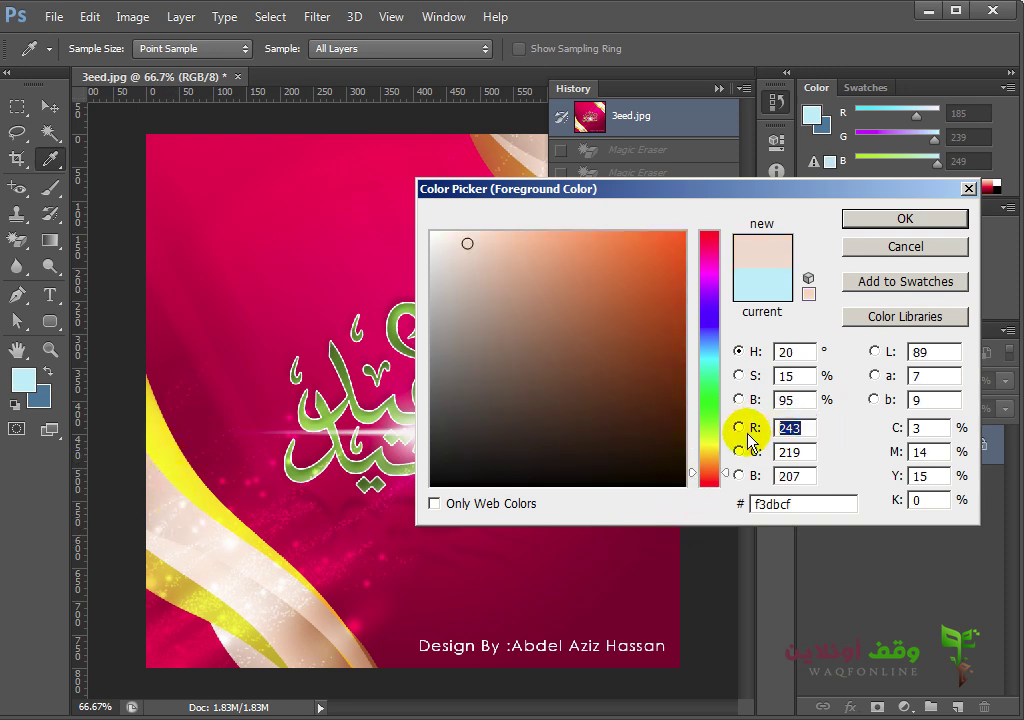
left_click(196, 609)
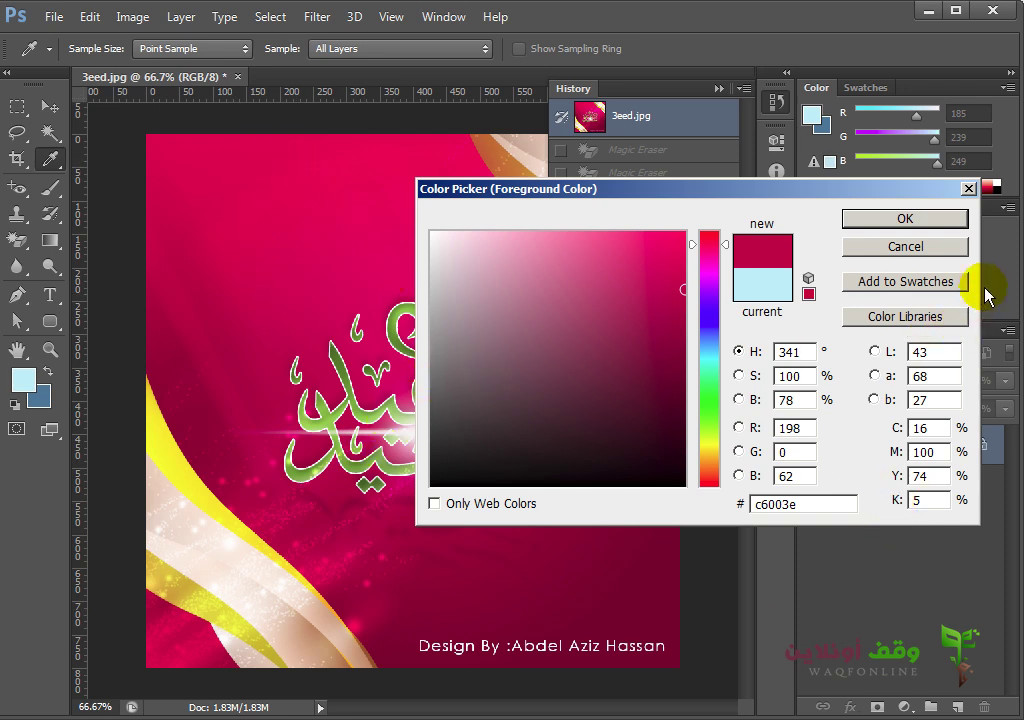
left_click(930, 250)
- Close the History panel and minimize Photoshop to reveal the Waqfonline title slide
left_click(771, 104)
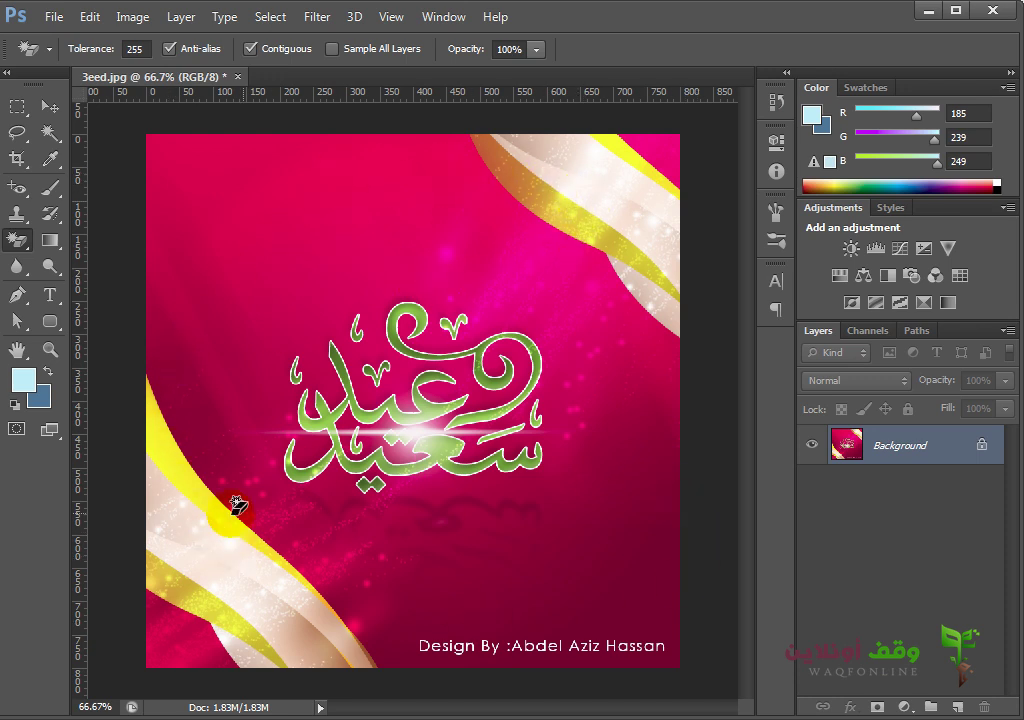
left_click(17, 240)
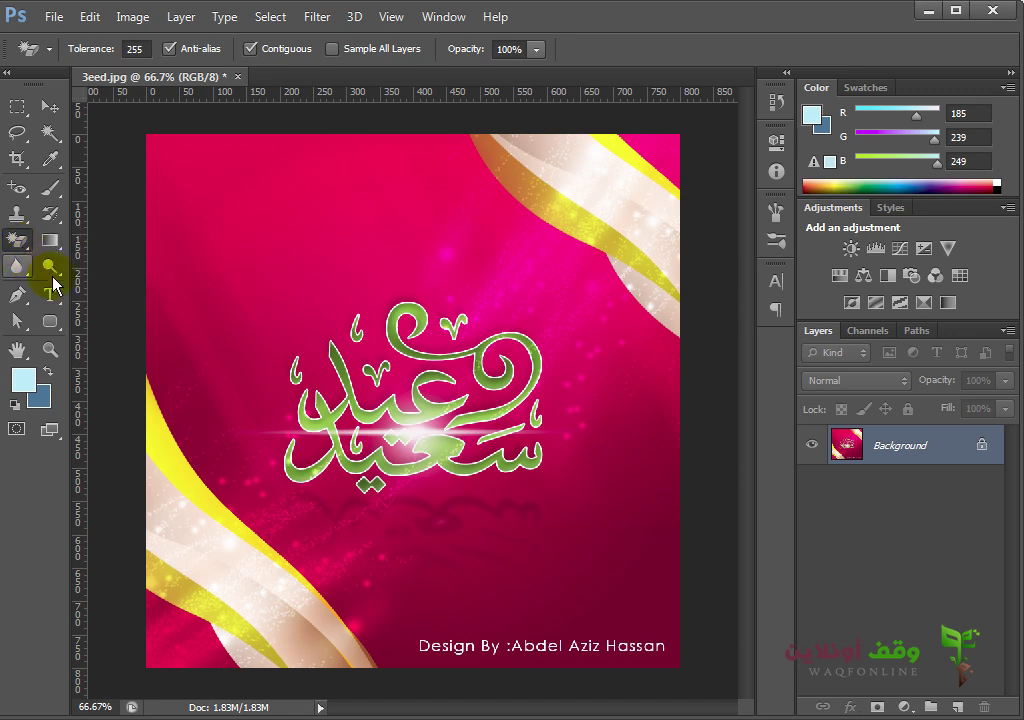
left_click(925, 11)
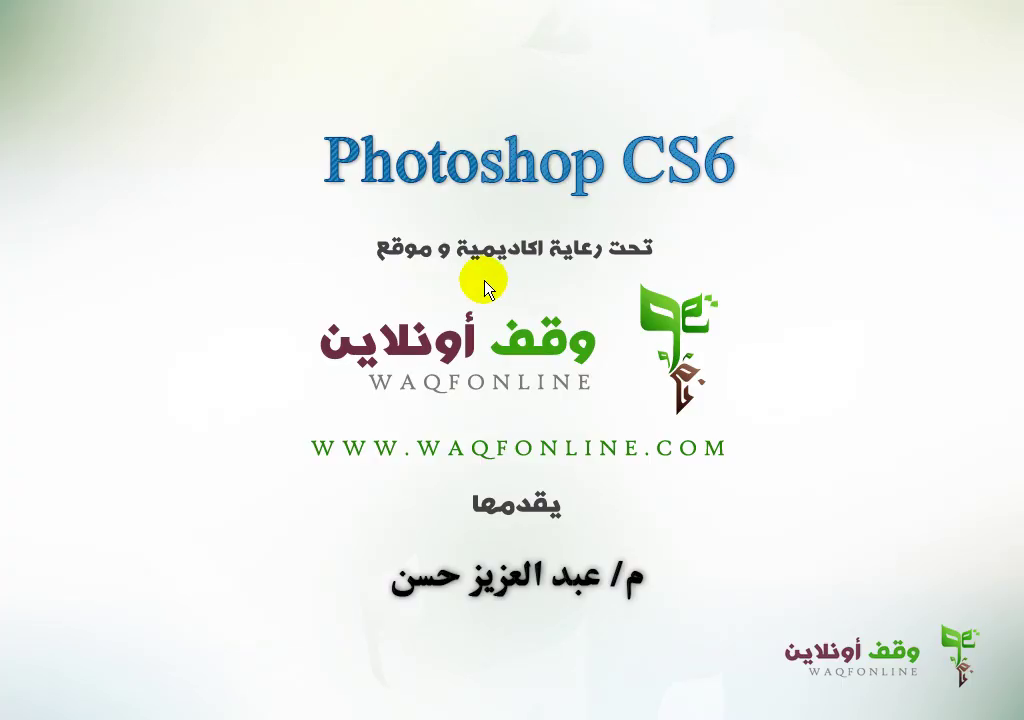